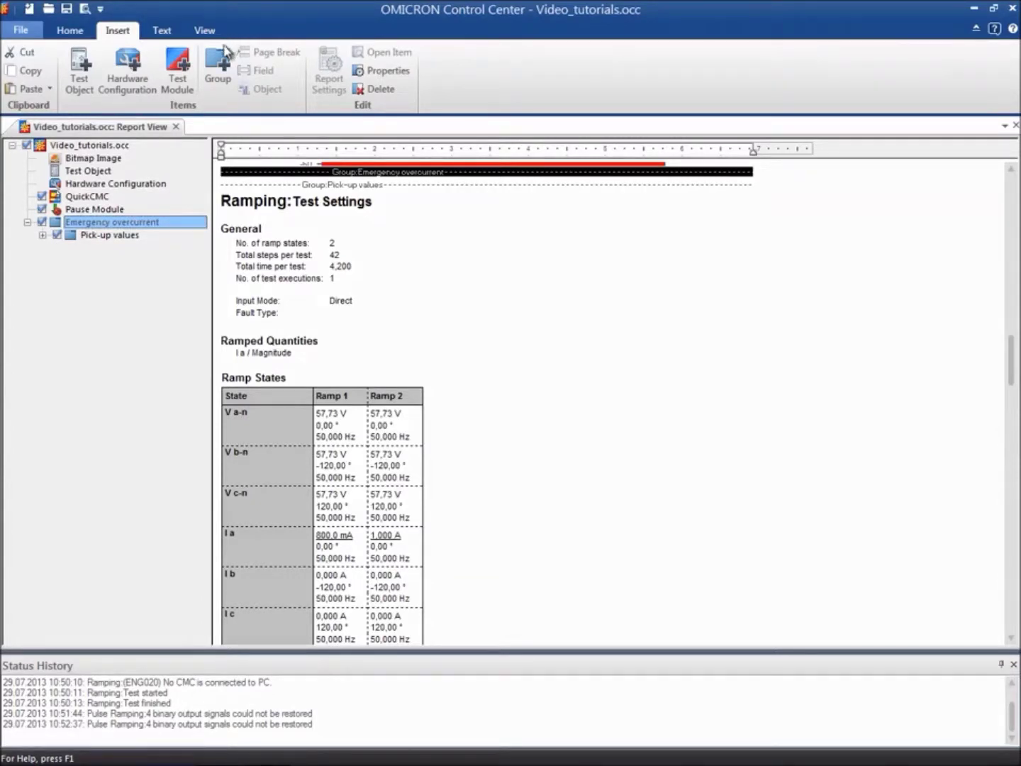
Step: Add a new group under Emergency overcurrent and name it 'Trip times'
left_click(219, 66)
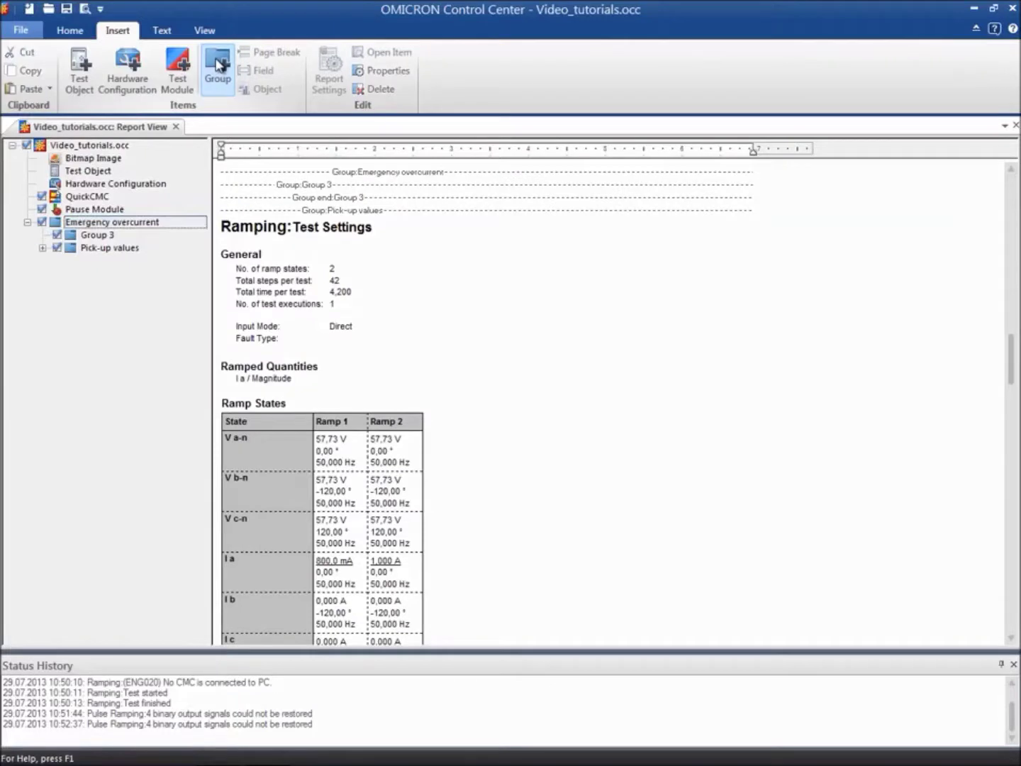
left_click(106, 235)
left_click(105, 234)
type("T")
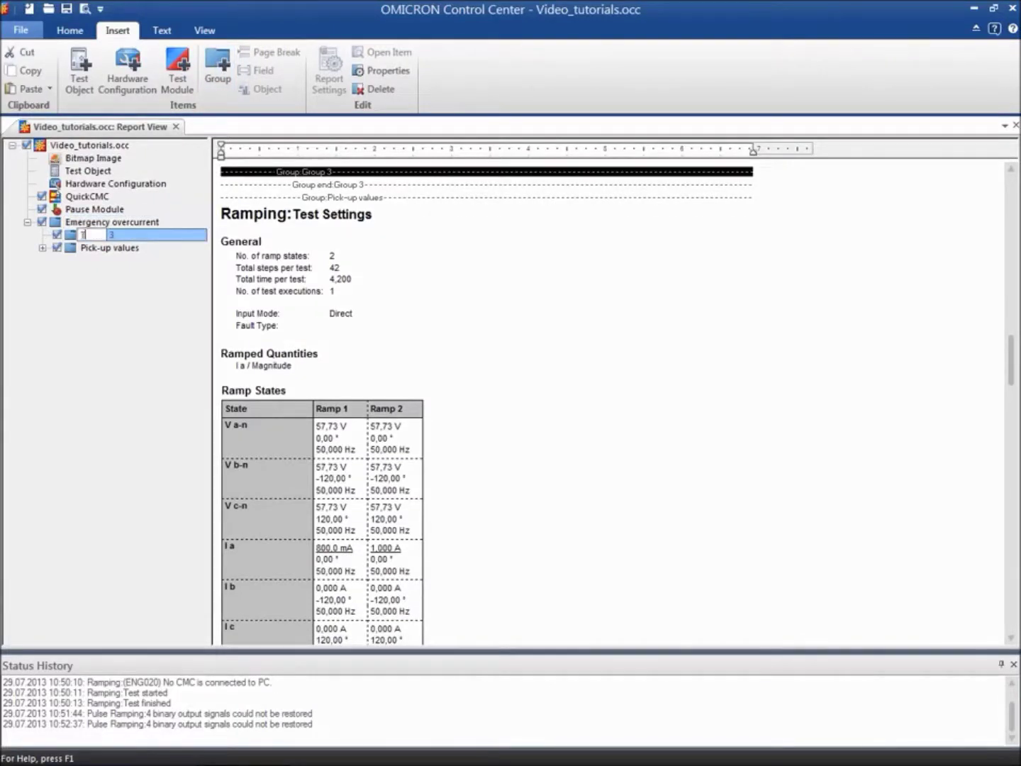
type("rip times")
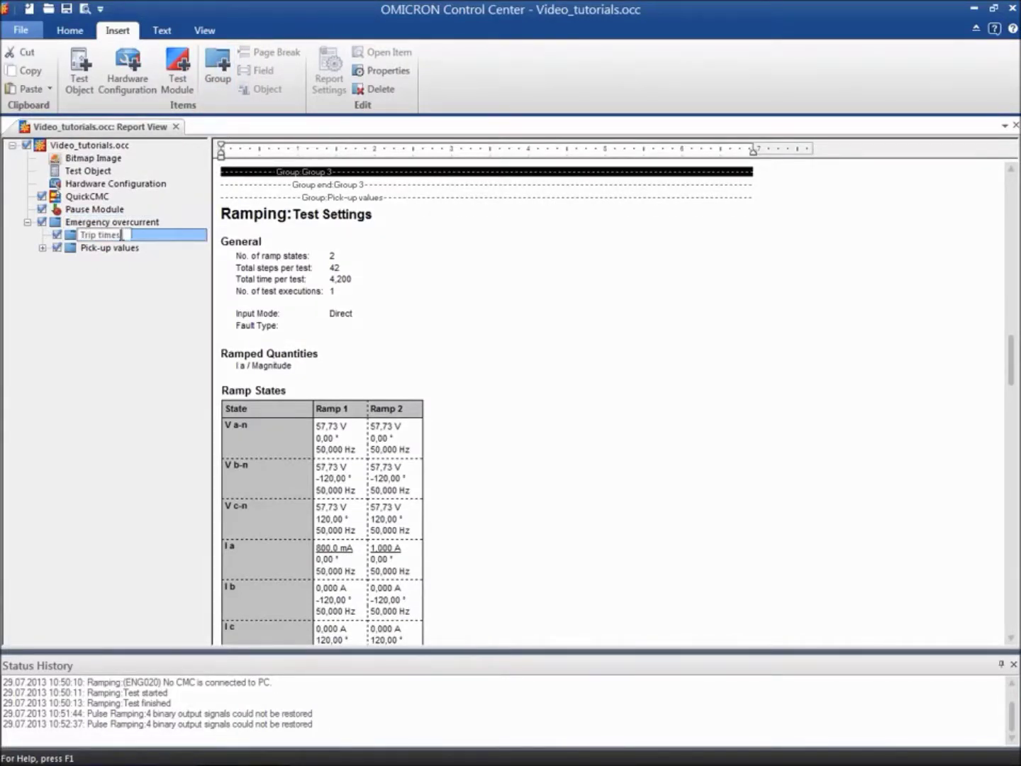
key("Return")
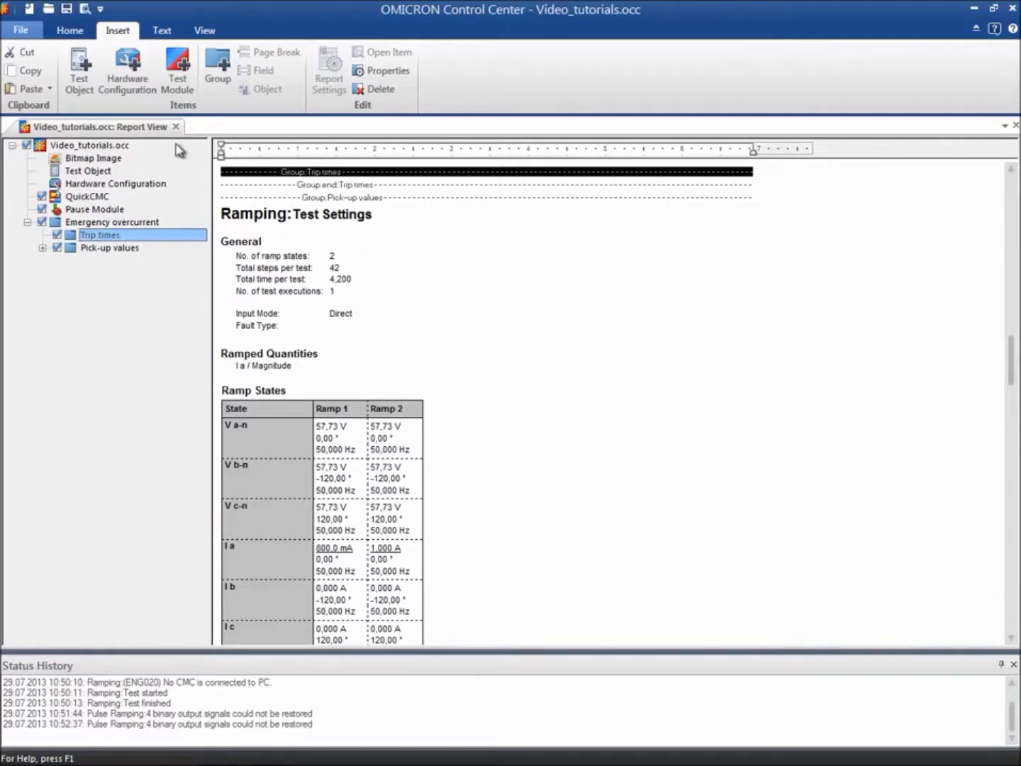
Step: Insert an Overcurrent test module into the Trip times group
left_click(177, 81)
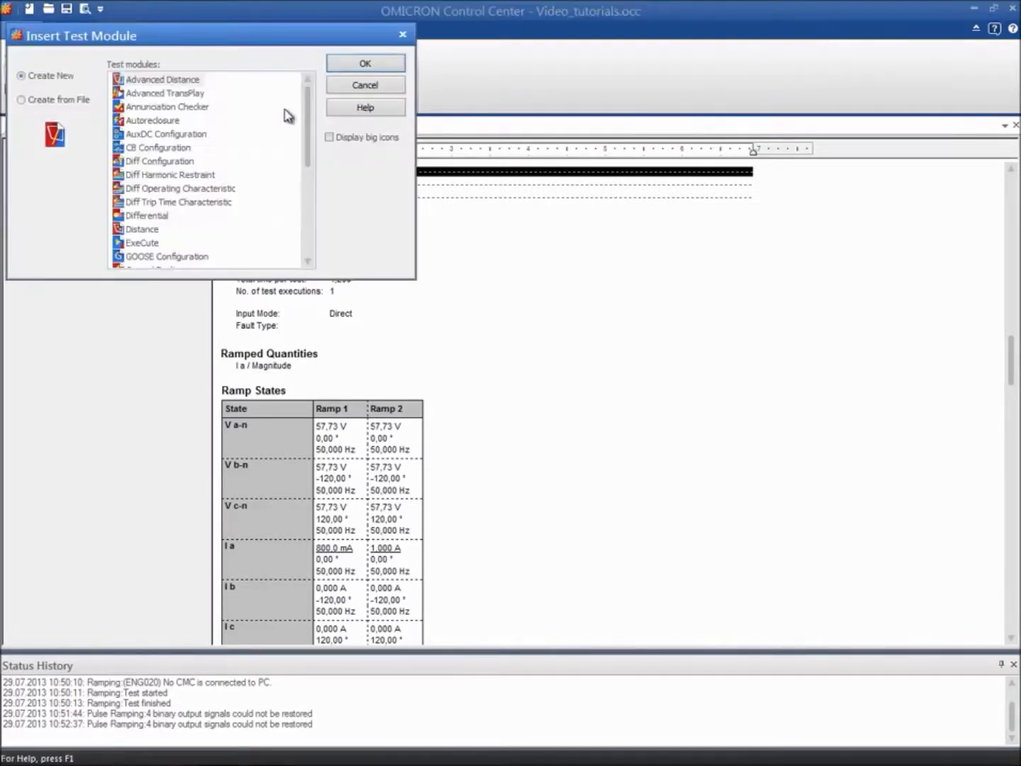
left_click_drag(305, 126, 291, 182)
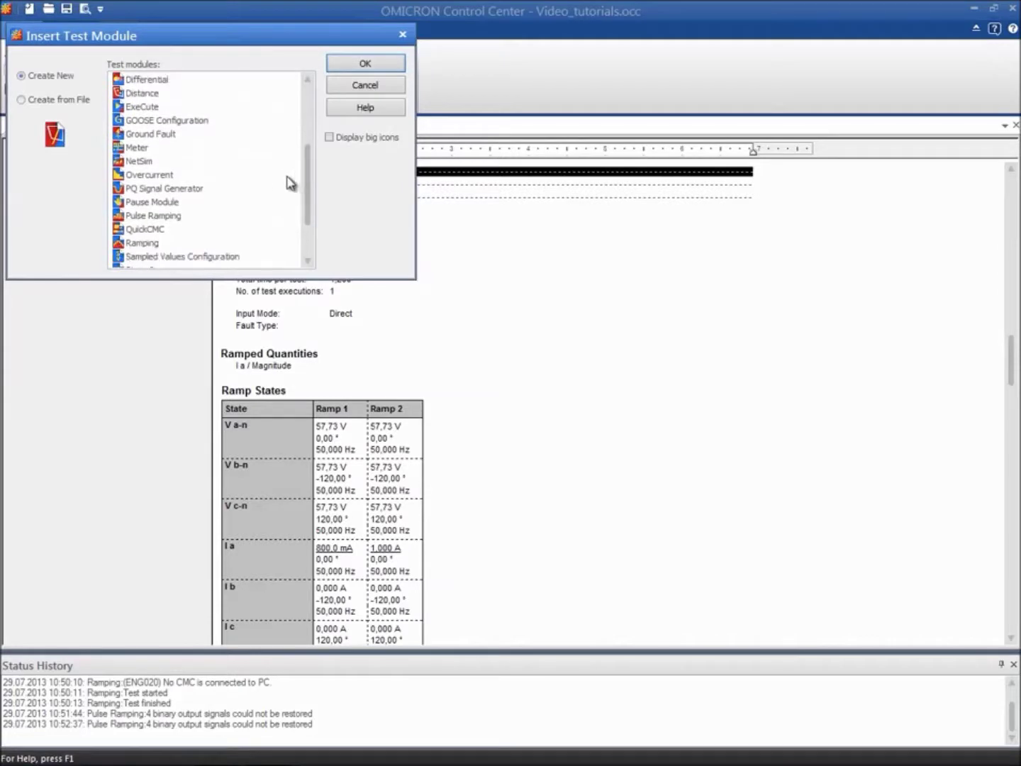
left_click(168, 176)
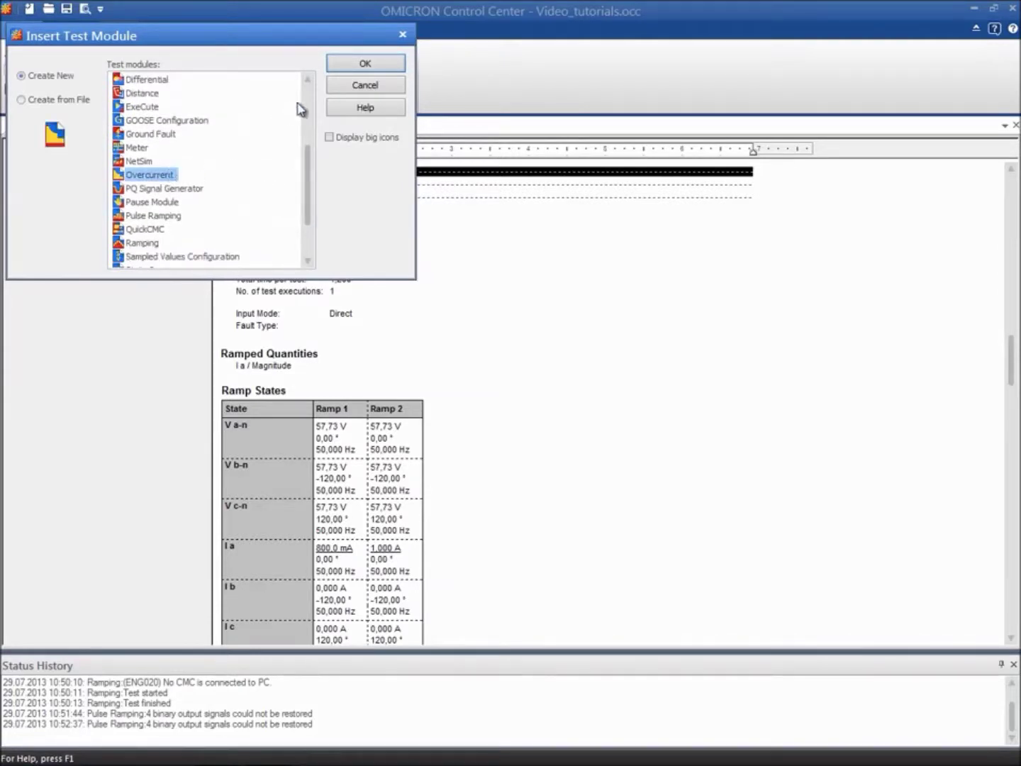
left_click(354, 63)
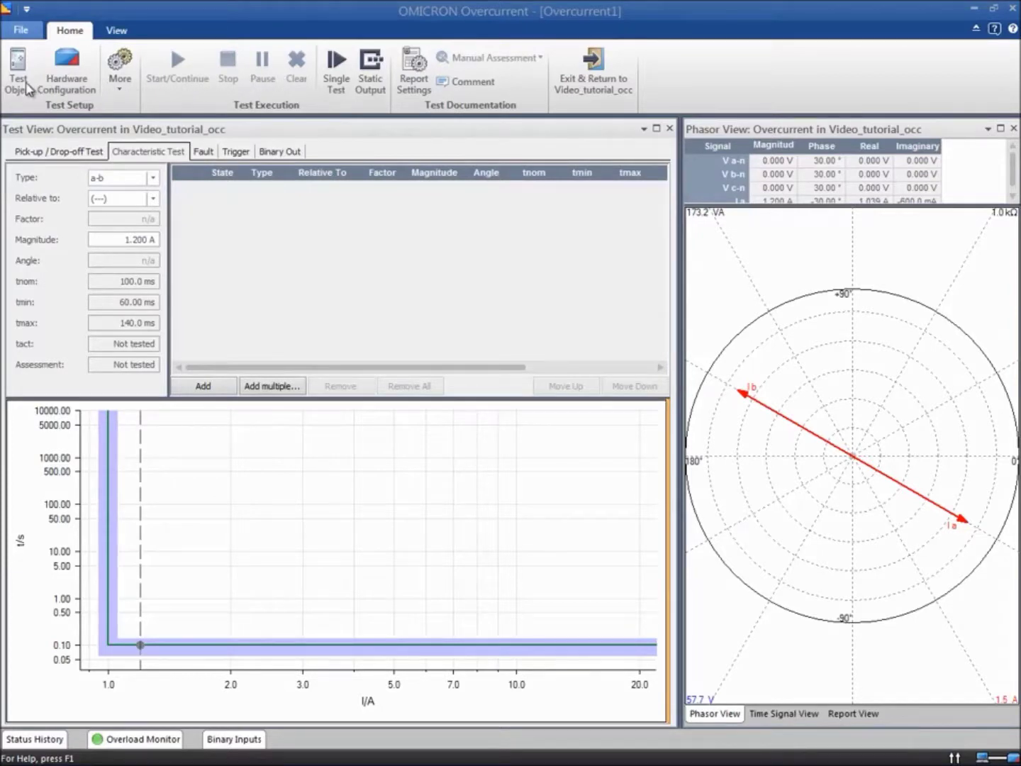
Step: Open the Overcurrent function's protection parameters from the test object's RIO tree
left_click(29, 83)
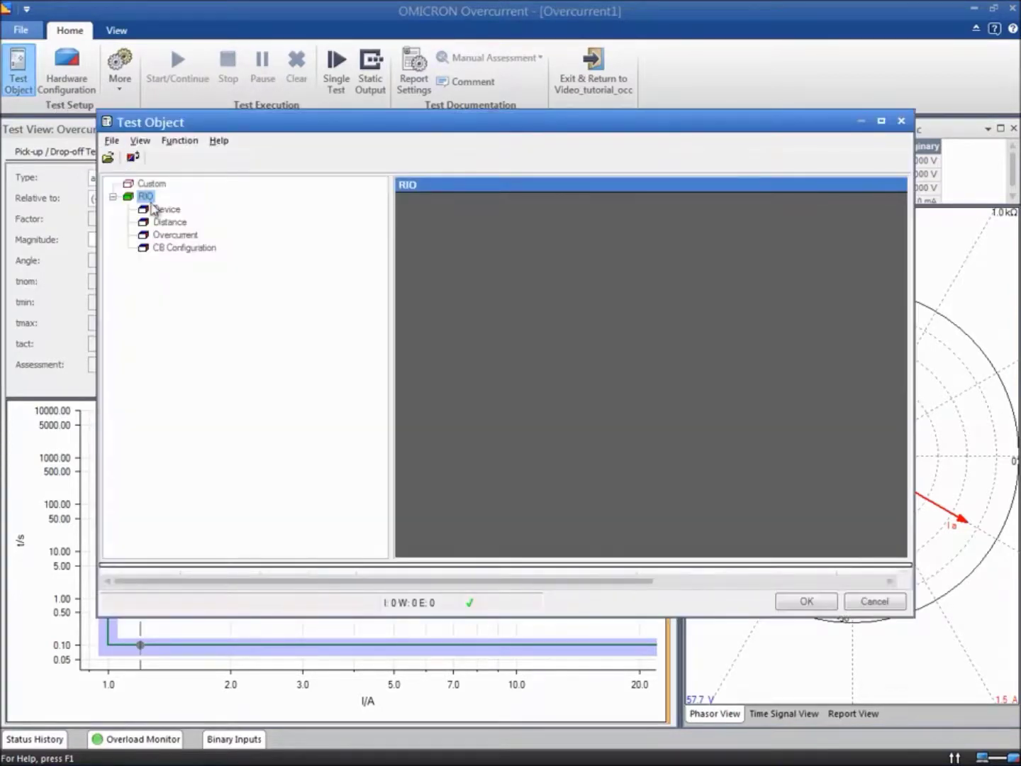
left_click(172, 236)
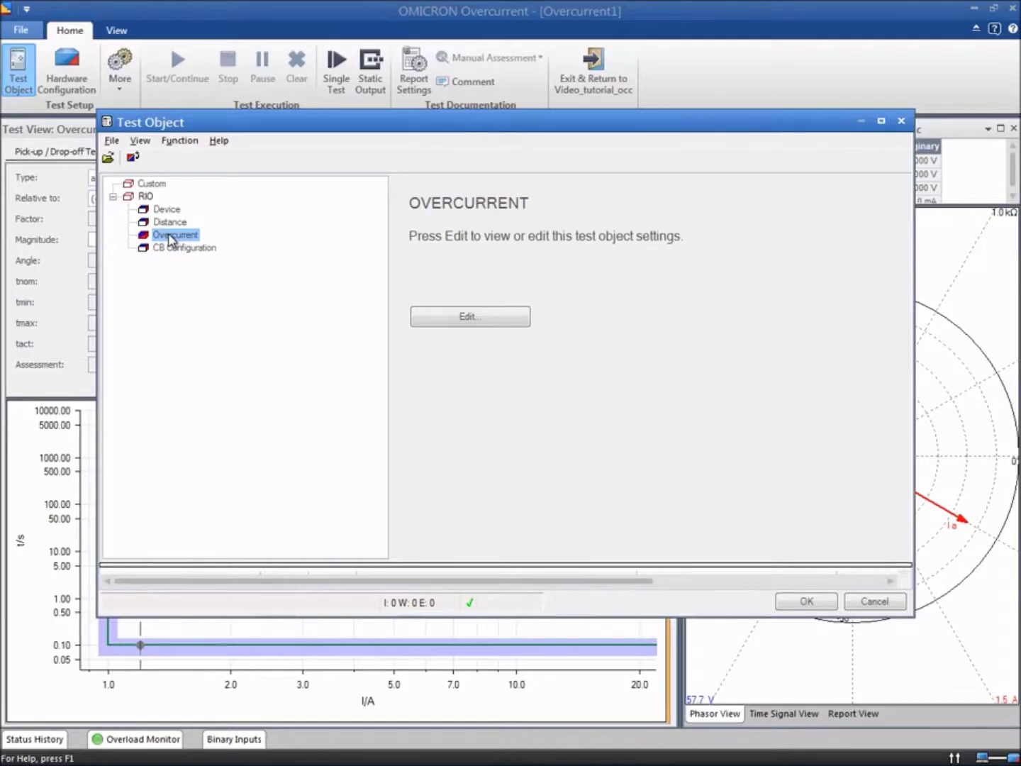
double_click(171, 239)
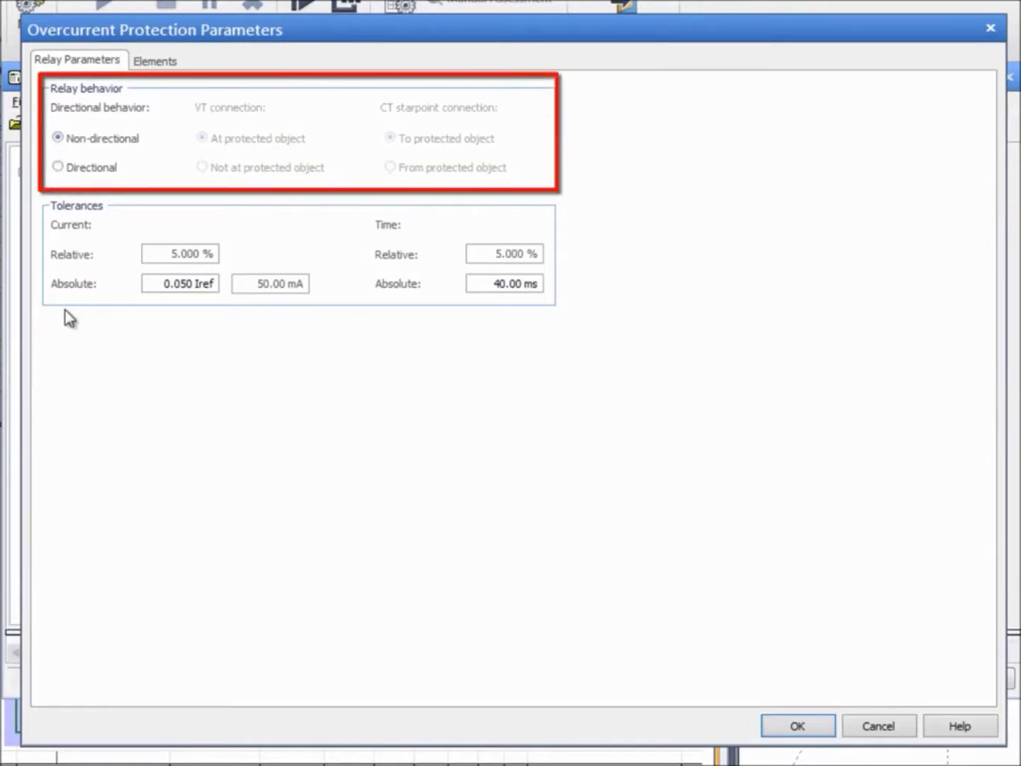
Step: Switch the relay's directional behavior from Non-directional to Directional
left_click(56, 167)
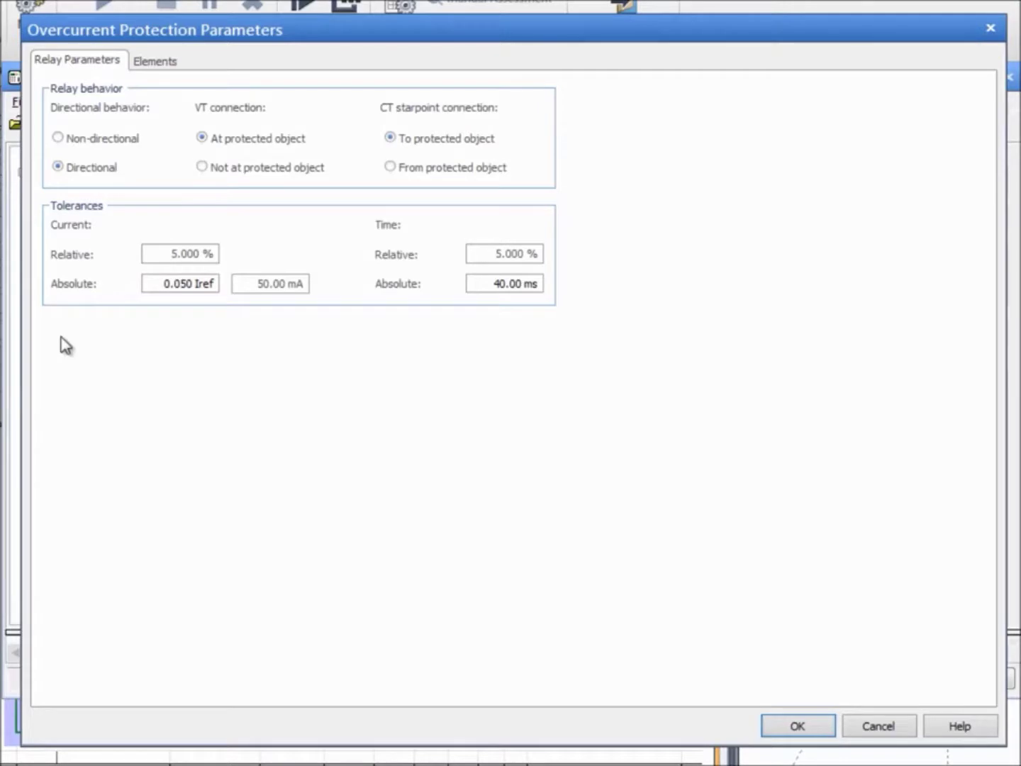
Step: On the Elements tab, keep the Phase element type and open I#1's characteristics manager
left_click(169, 64)
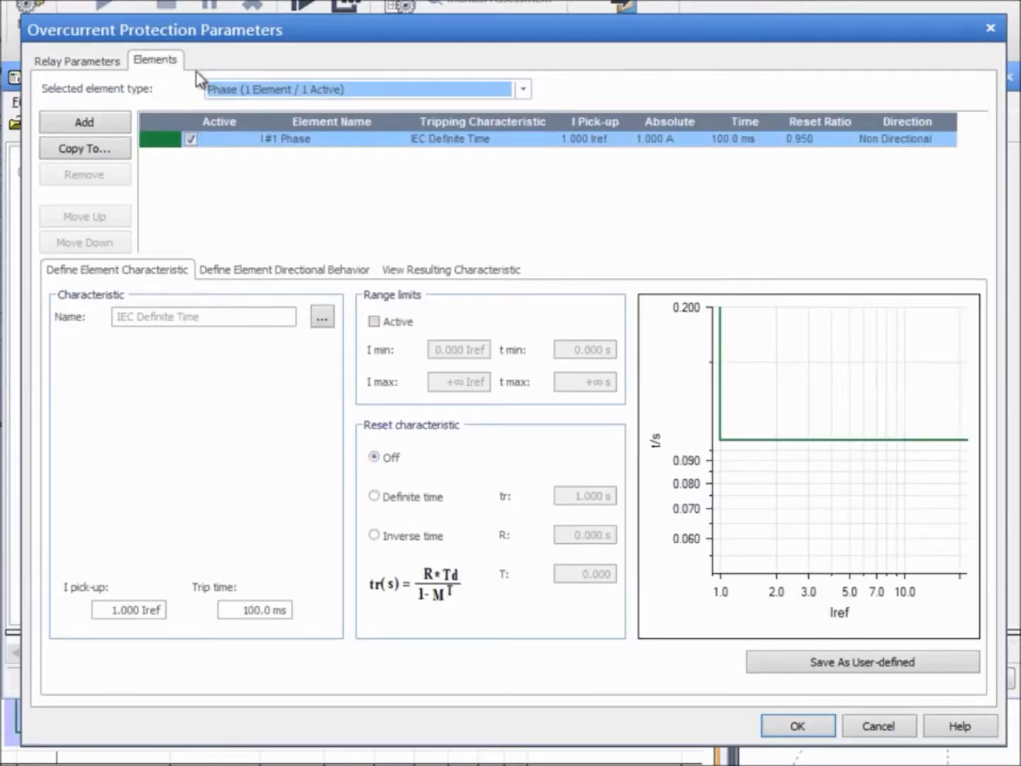
left_click(521, 93)
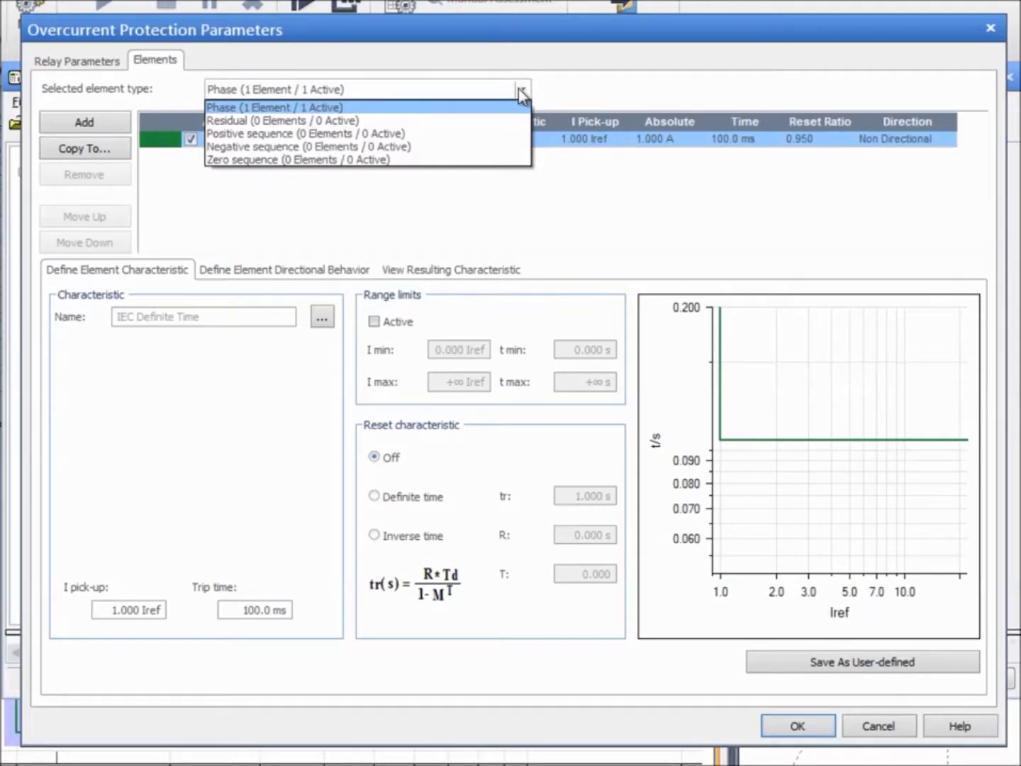
left_click(523, 95)
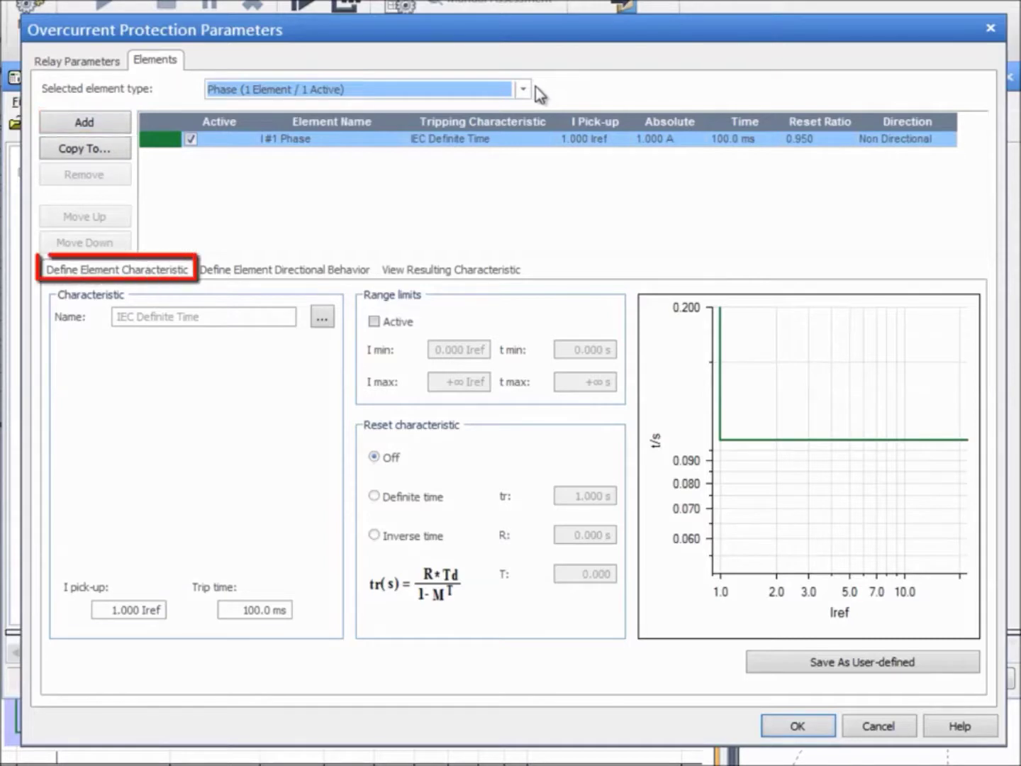
left_click(323, 319)
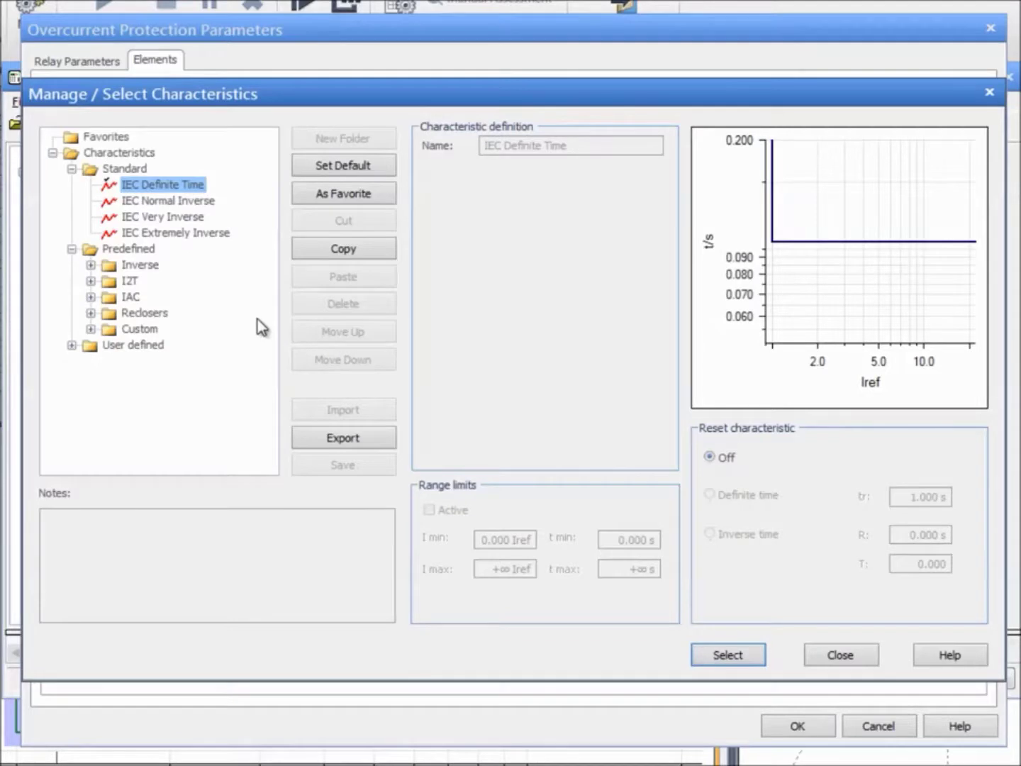
Step: Preview the IEC Normal Inverse curve, then close the manager, keeping IEC Definite Time
left_click(206, 202)
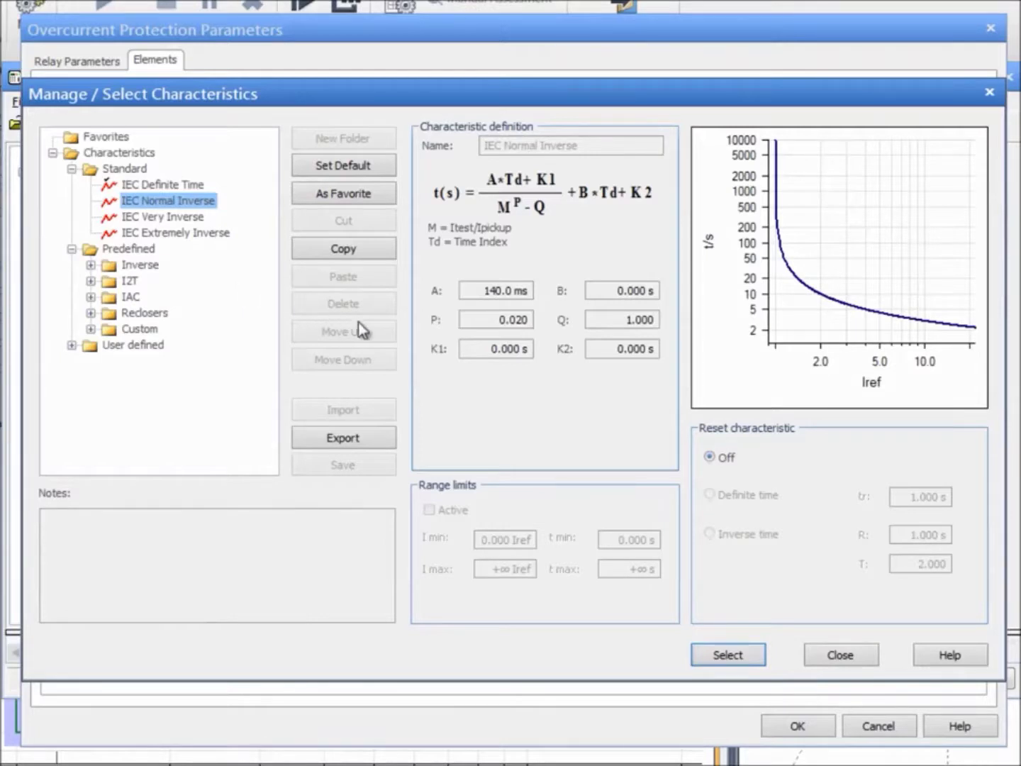
left_click(841, 656)
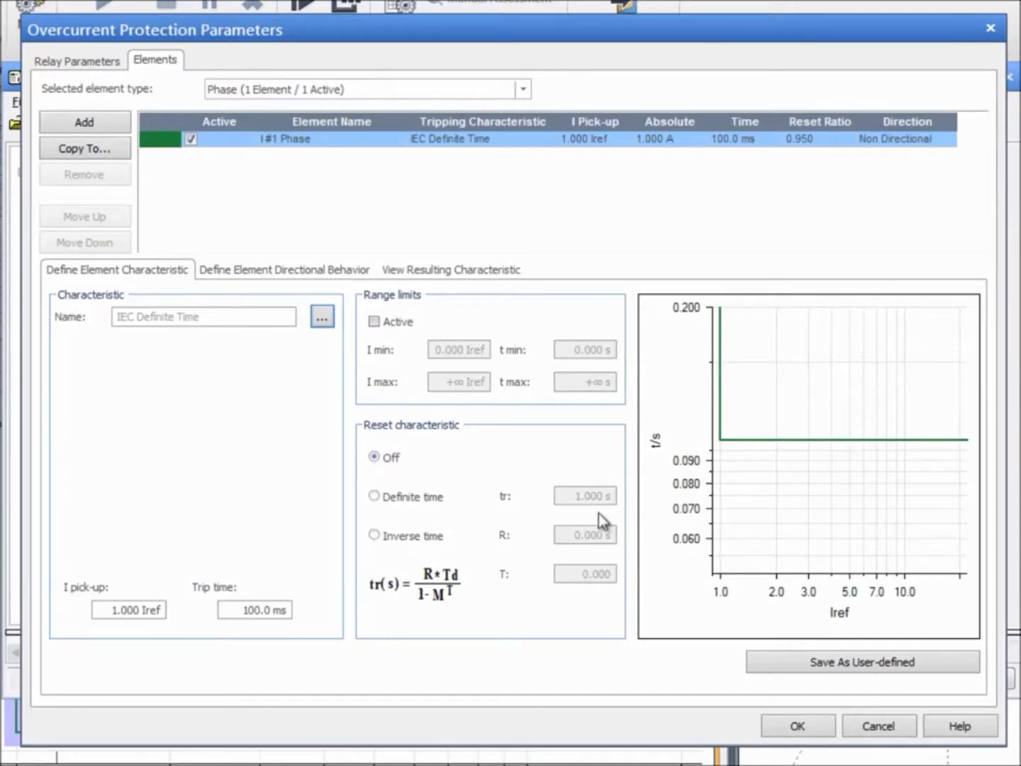
Step: Set the I#1 Phase element's direction to Forward
left_click(277, 279)
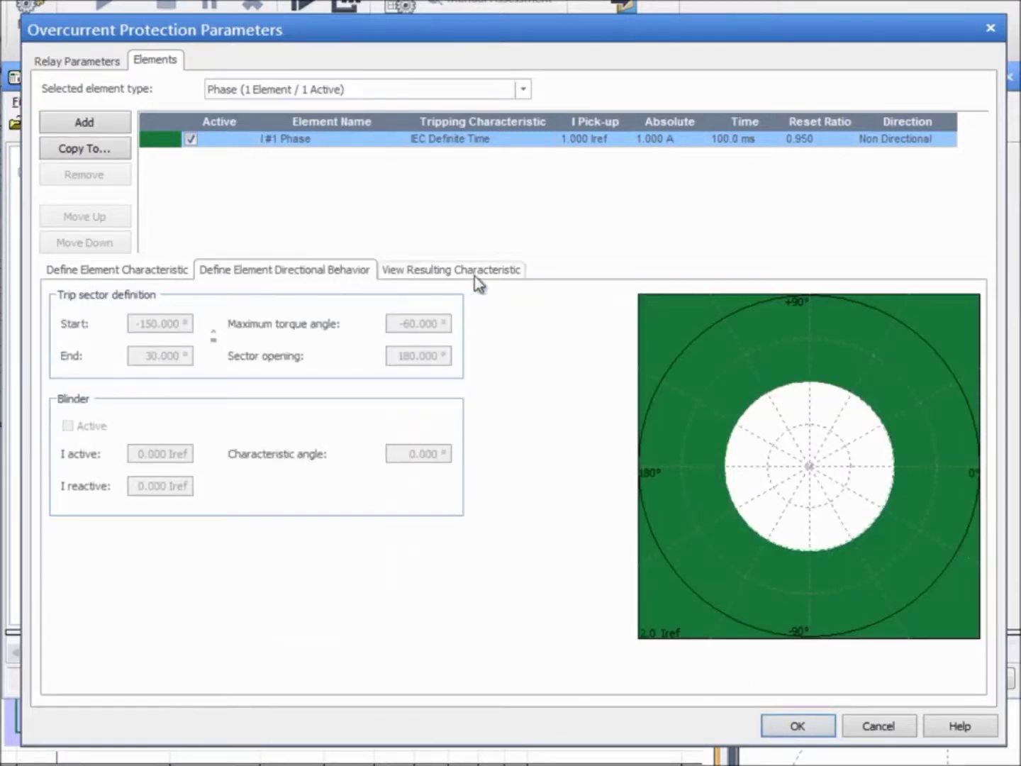
left_click(877, 140)
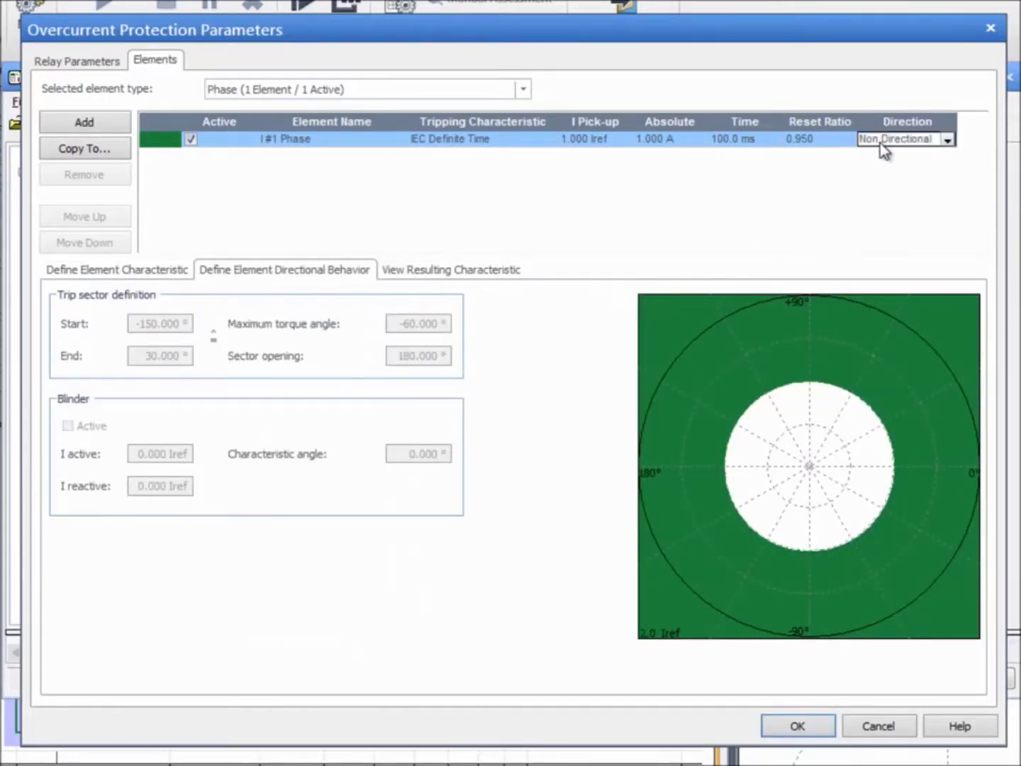
left_click(948, 140)
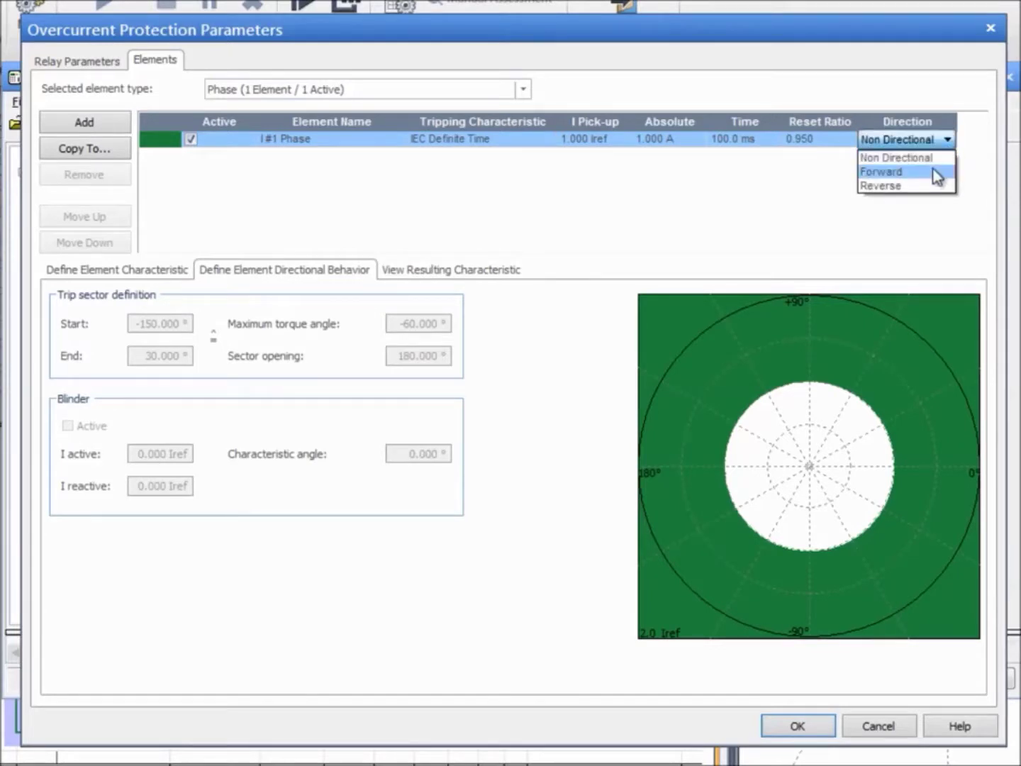
left_click(932, 172)
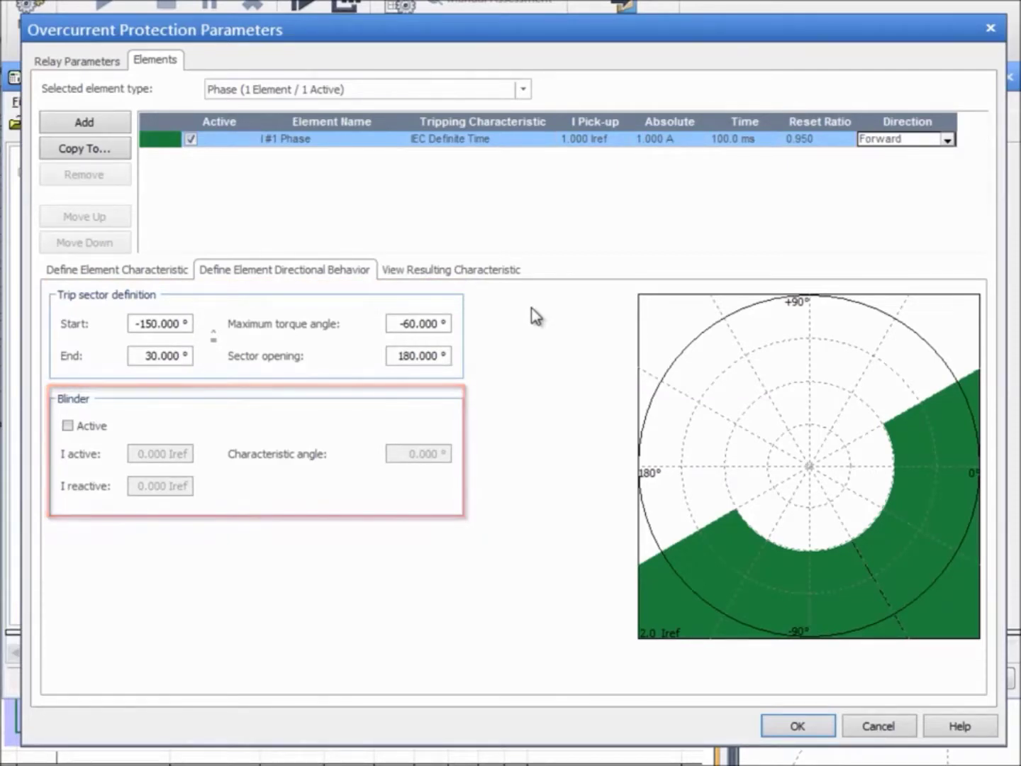
Step: Check the resulting characteristic, then set the relay back to Non-directional
left_click(521, 273)
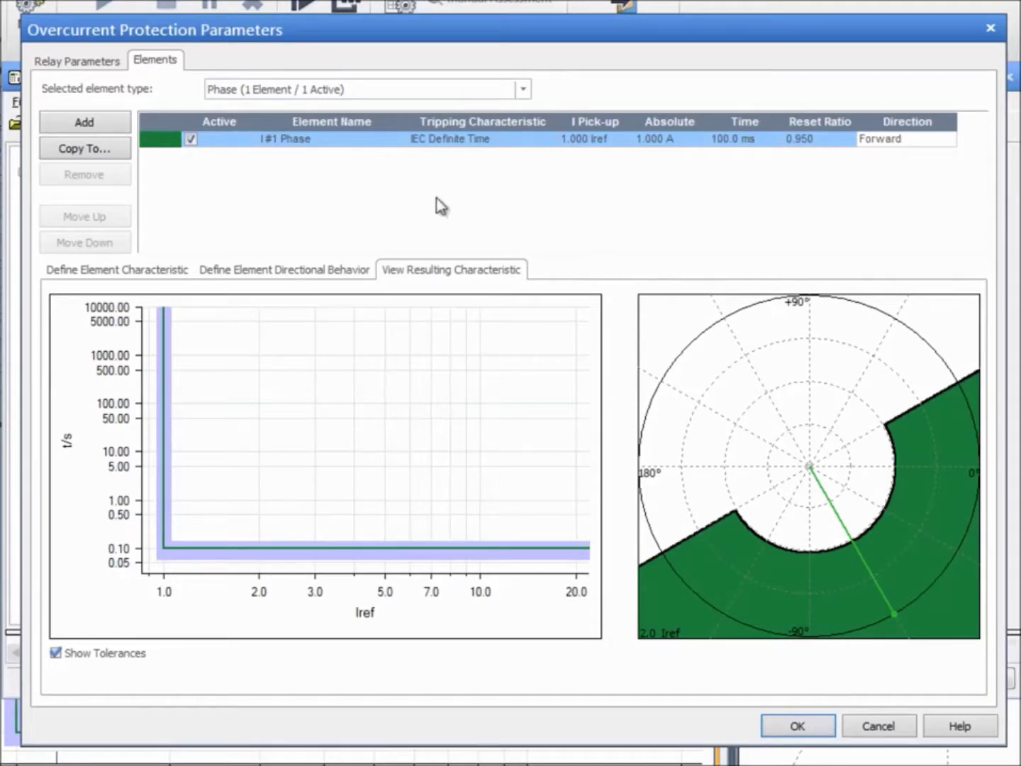
left_click(102, 63)
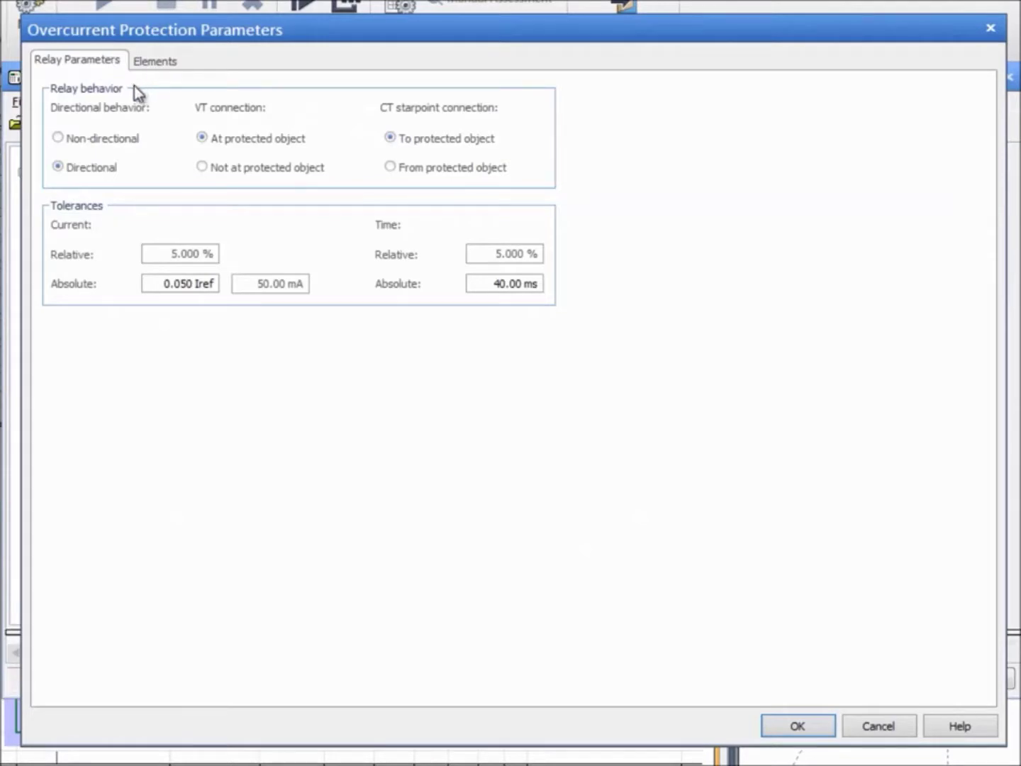
left_click(59, 138)
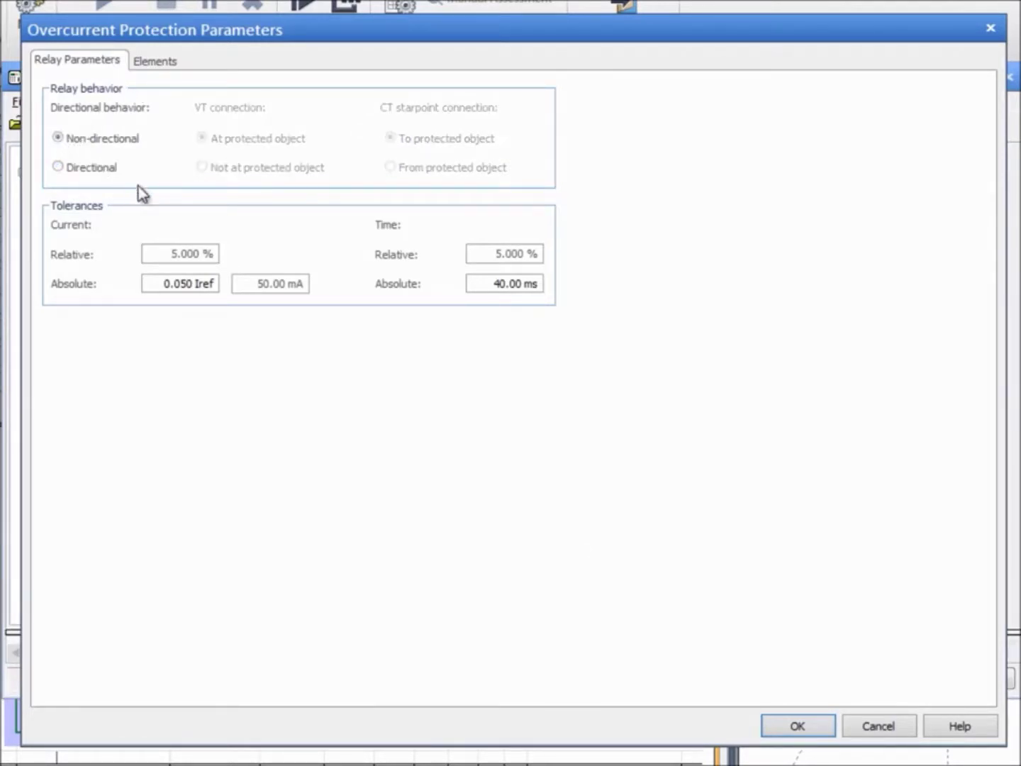
Step: Set the absolute current tolerance to 0.010 Iref and relative time tolerance to 1.000 %
left_click(172, 252)
key("Delete")
type("1")
left_click(498, 253)
key("Delete")
type("1")
left_click(495, 282)
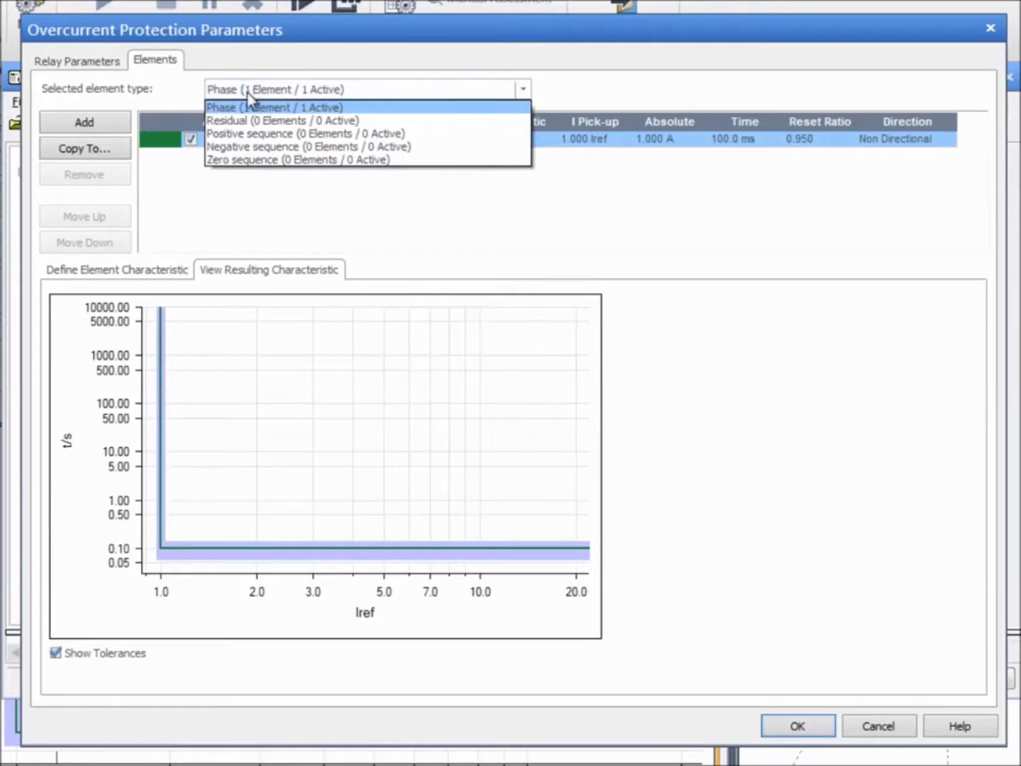
Step: Add a second phase element and give I#1 Phase a 1.800 Iref pick-up and 500 ms trip time
left_click(245, 105)
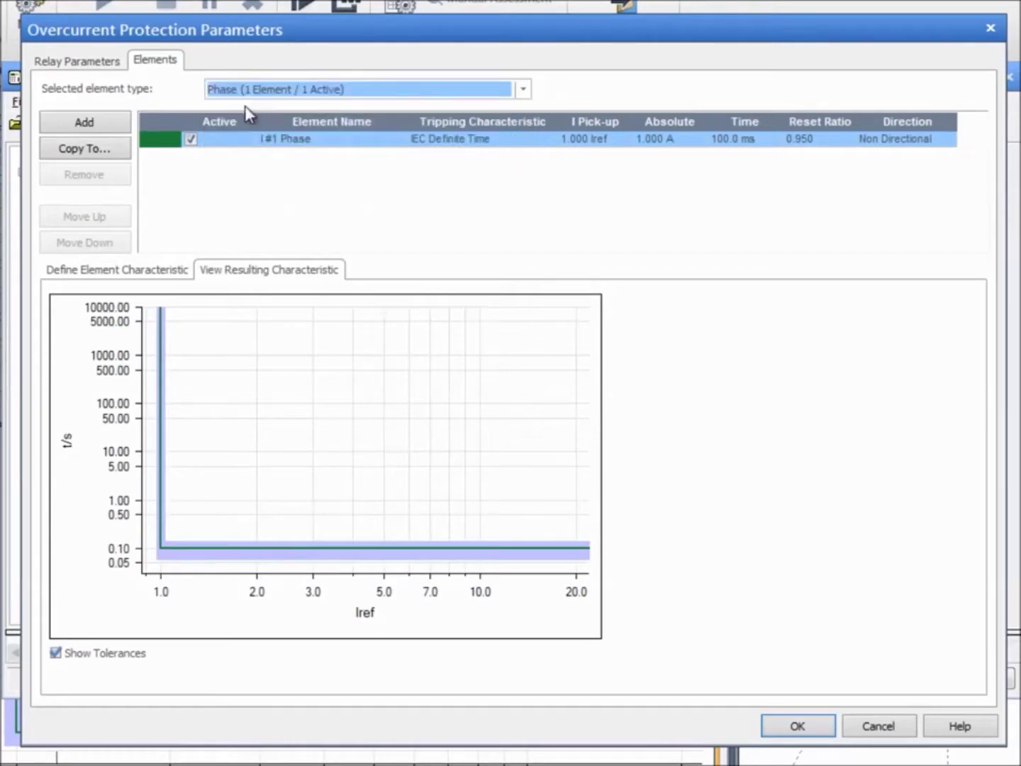
left_click(114, 123)
left_click(148, 268)
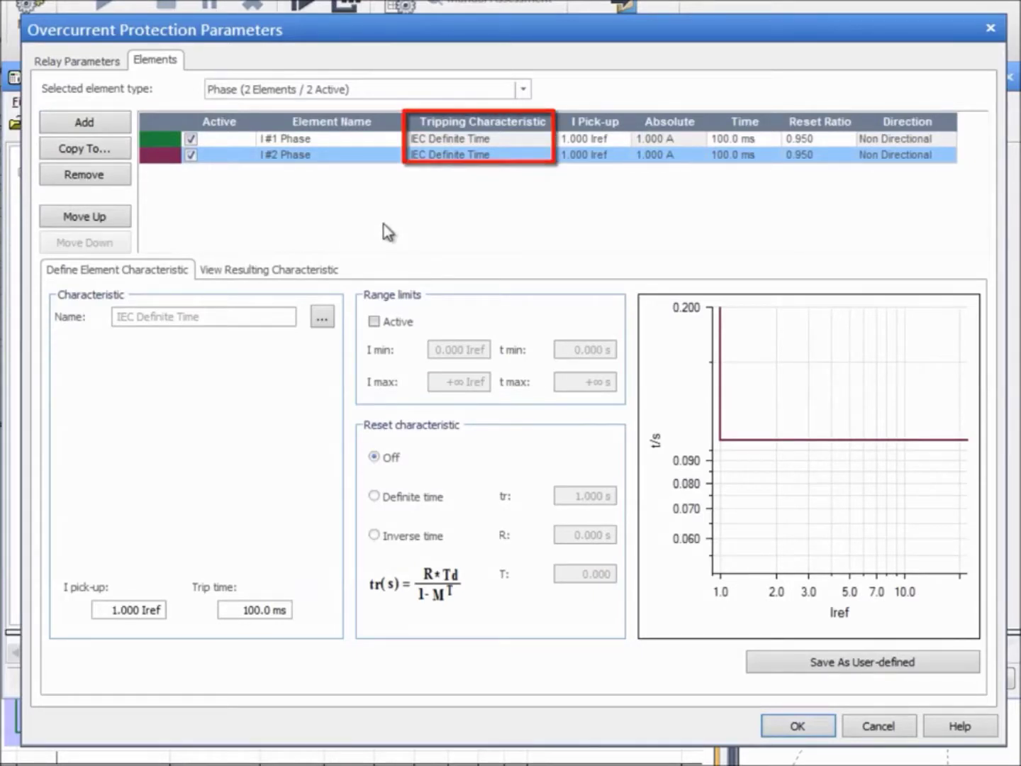
left_click(355, 139)
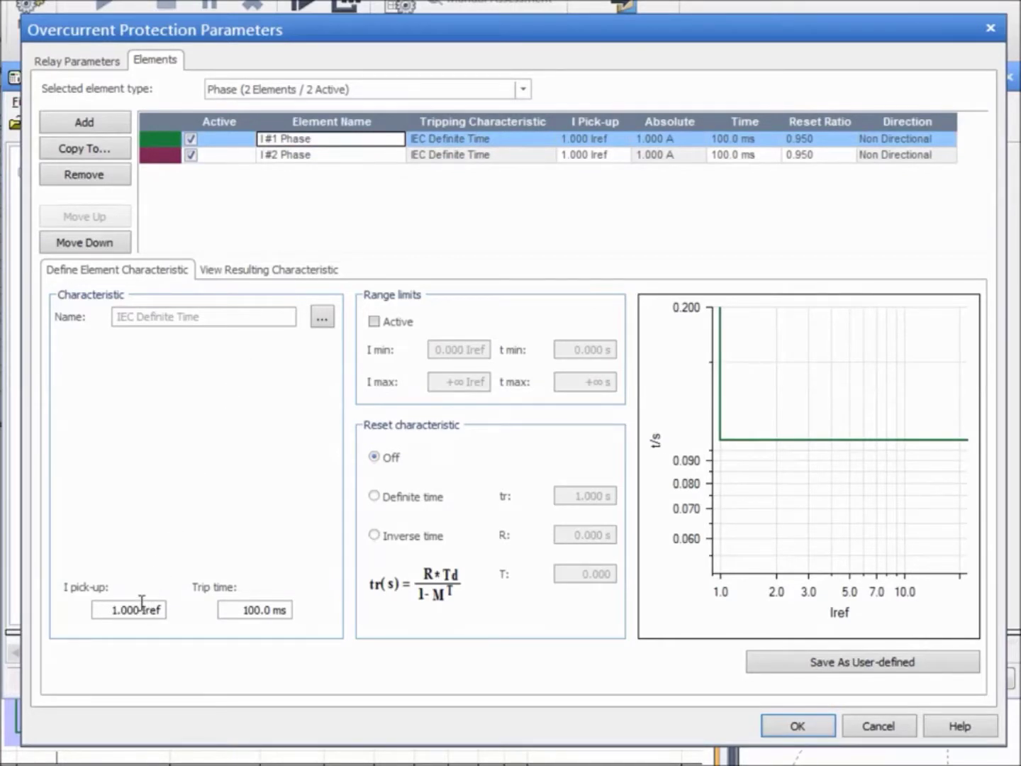
left_click_drag(140, 610, 126, 614)
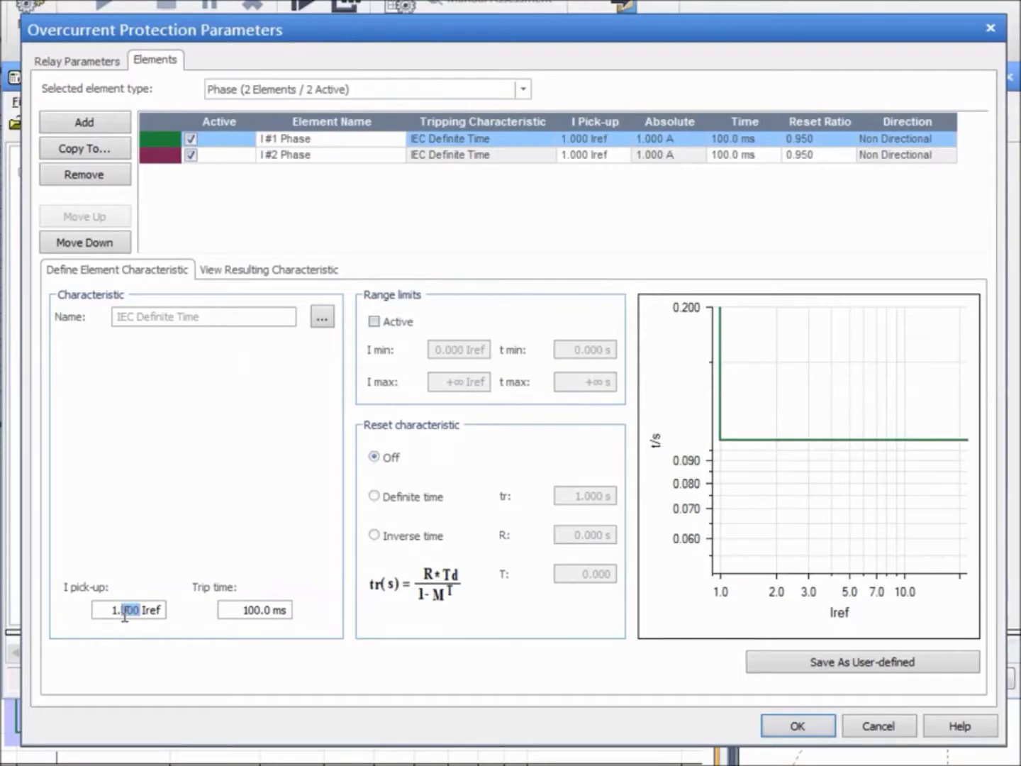
type("8")
left_click(245, 609)
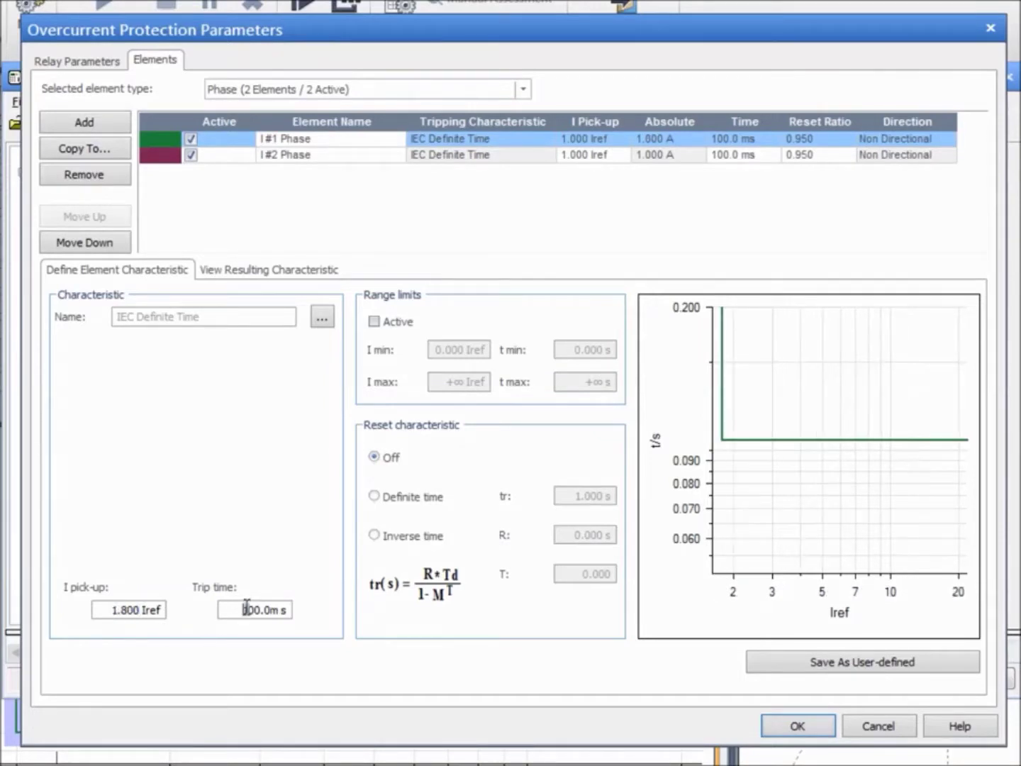
key("BackSpace")
type("5")
Step: Set the I#2 Phase pick-up to 6.000 Iref and view the two-step resulting characteristic
left_click(330, 150)
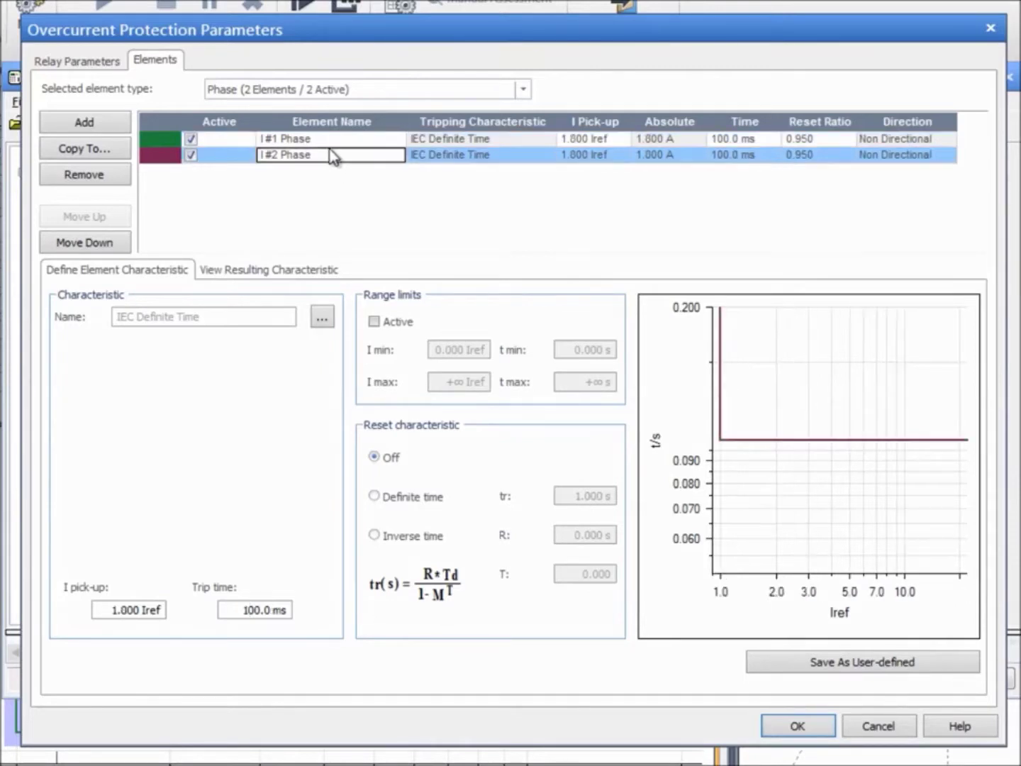
left_click(119, 606)
type("6")
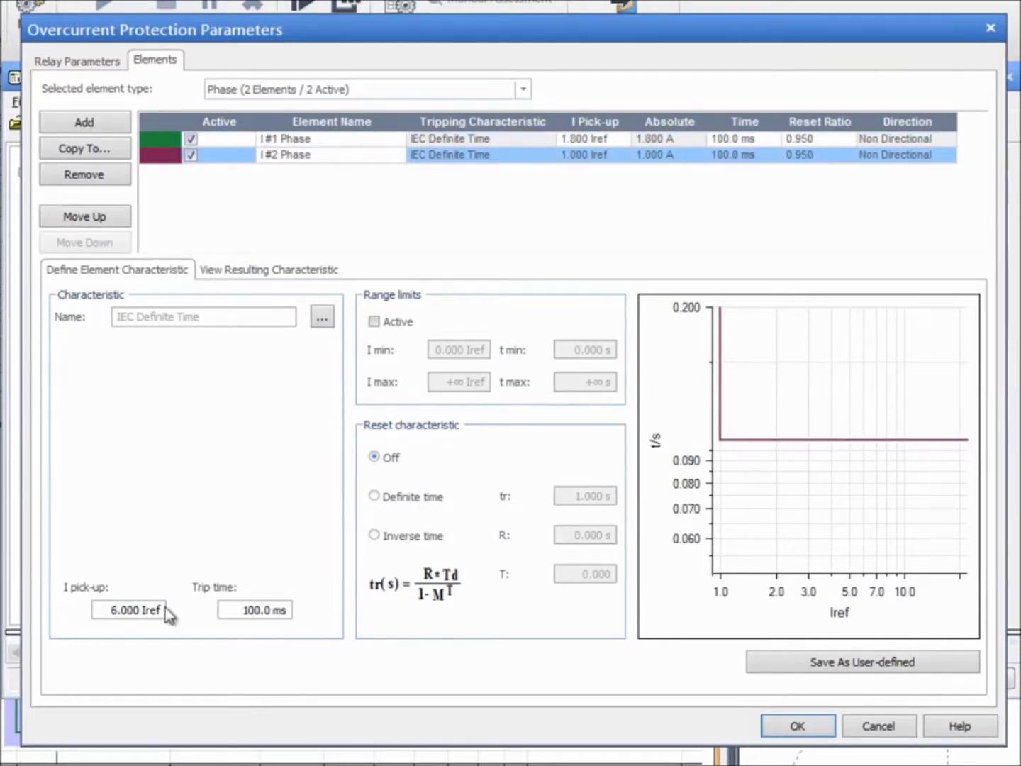
left_click(245, 610)
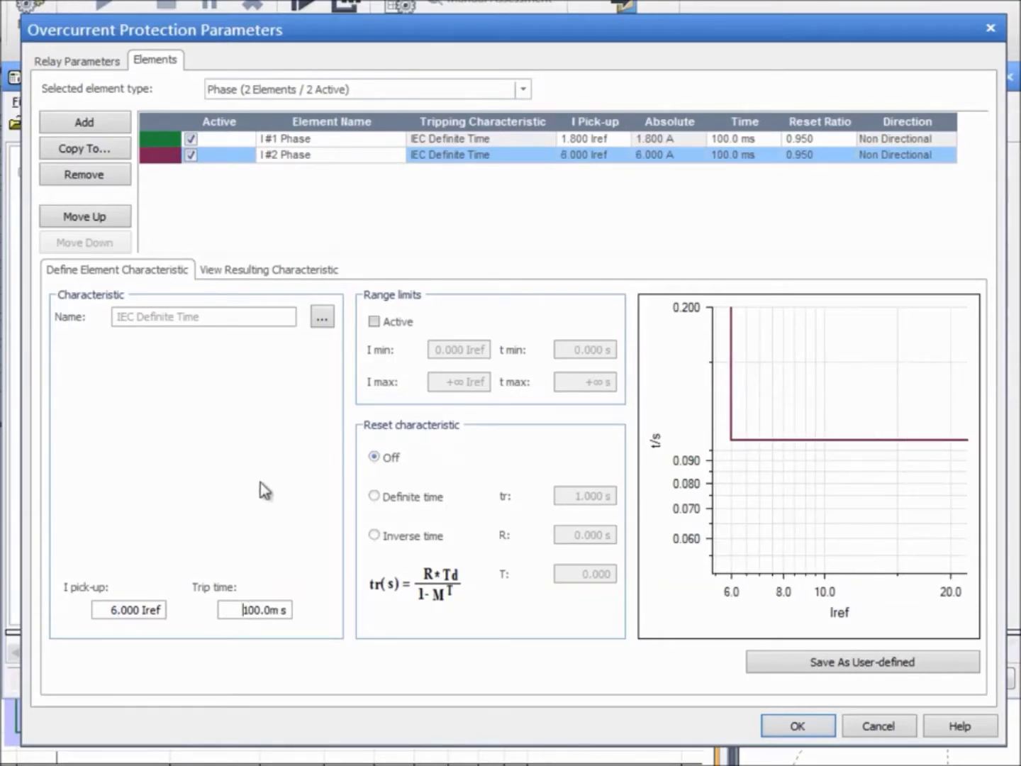
left_click(297, 272)
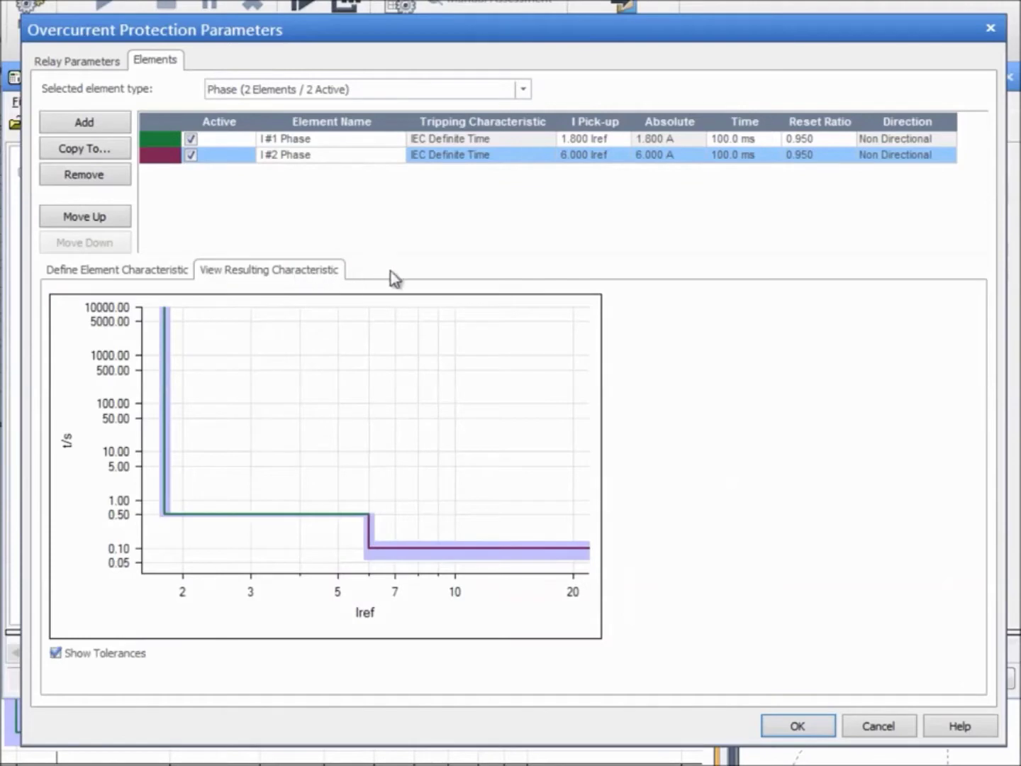